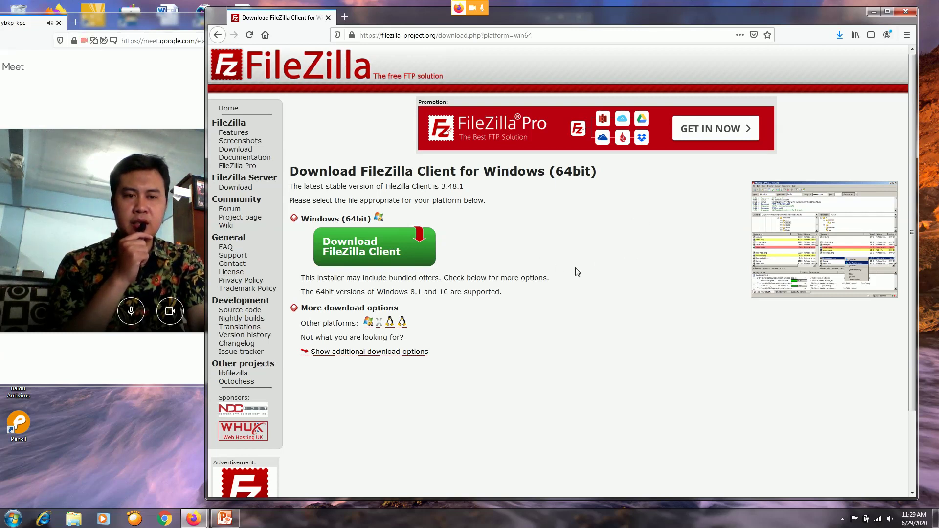
Open the edition choice for the Windows (64bit) FileZilla Client download
{"action": "scroll", "coordinate": [576, 269], "scroll_direction": "down", "scroll_amount": 3}
{"action": "scroll", "coordinate": [576, 270], "scroll_direction": "up", "scroll_amount": 3}
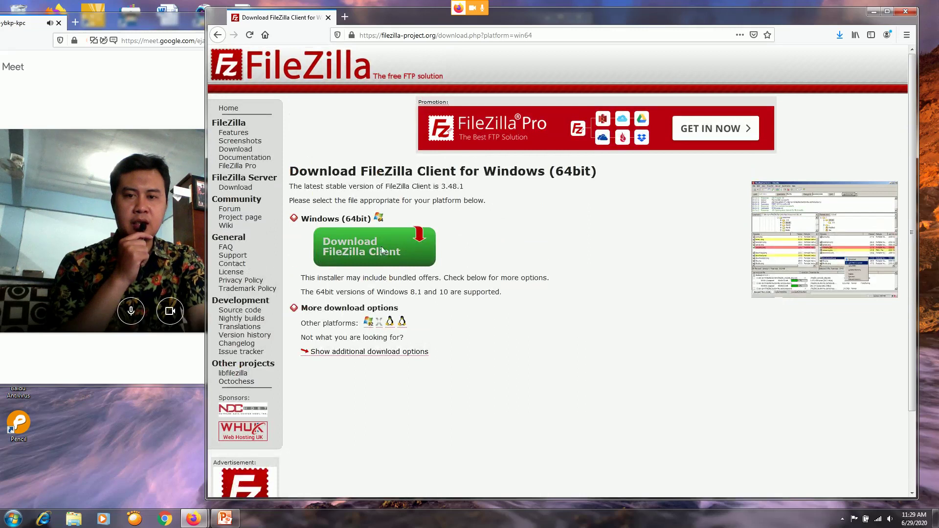
{"action": "left_click", "coordinate": [366, 260]}
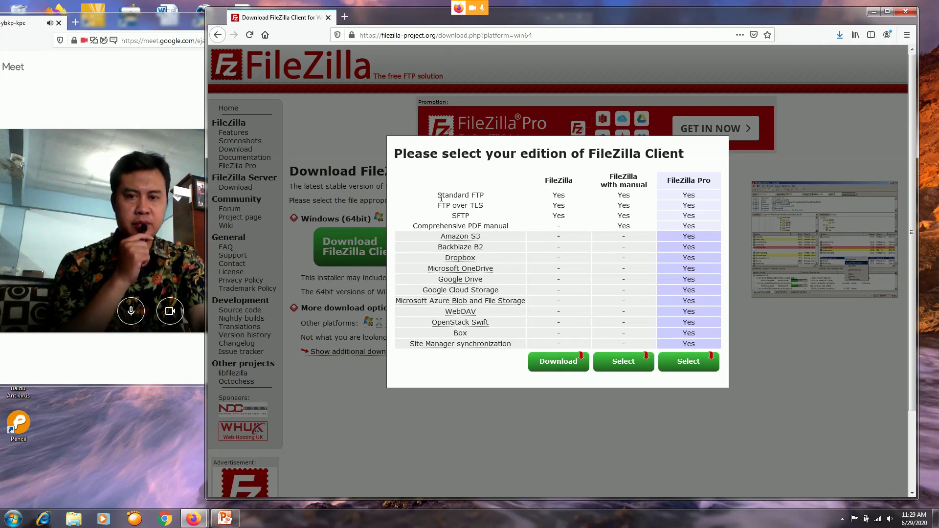
Examine the Standard FTP, FTP over TLS and SFTP rows in the comparison of FileZilla Client editions
{"action": "left_click_drag", "start_coordinate": [438, 195], "coordinate": [492, 203]}
{"action": "left_click_drag", "start_coordinate": [433, 205], "coordinate": [473, 220]}
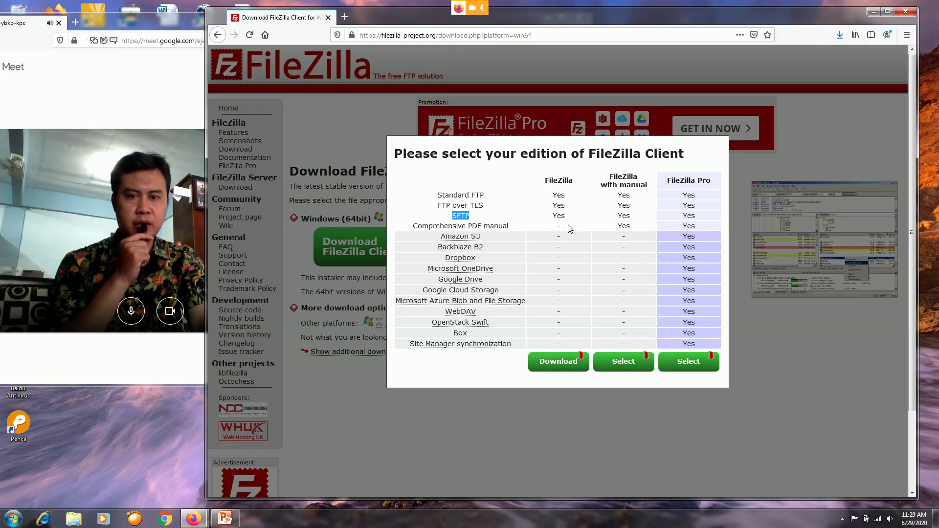
{"action": "left_click", "coordinate": [481, 204]}
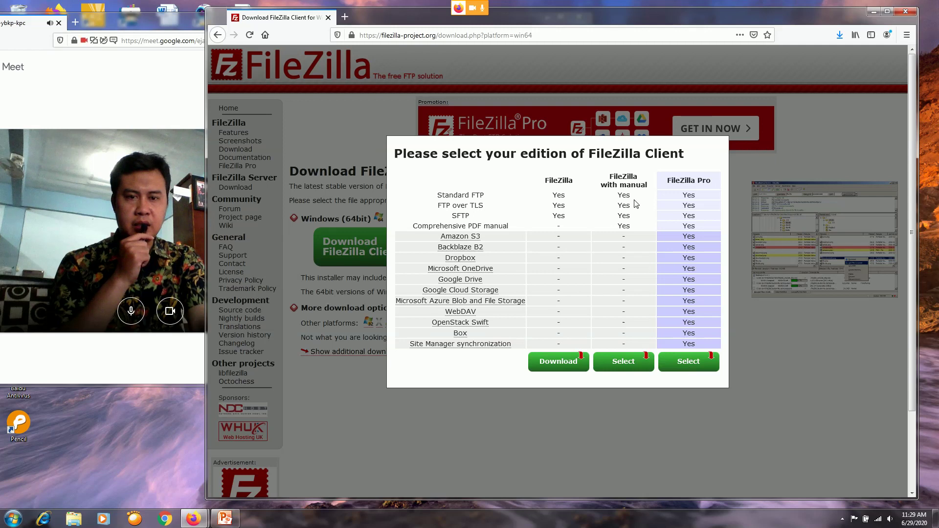
{"action": "left_click_drag", "start_coordinate": [434, 194], "coordinate": [499, 218]}
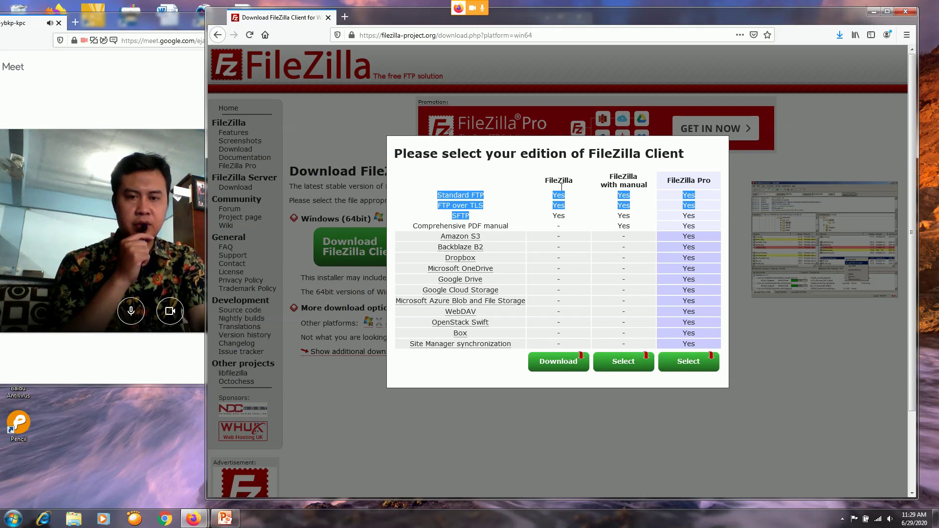
{"action": "left_click", "coordinate": [523, 170]}
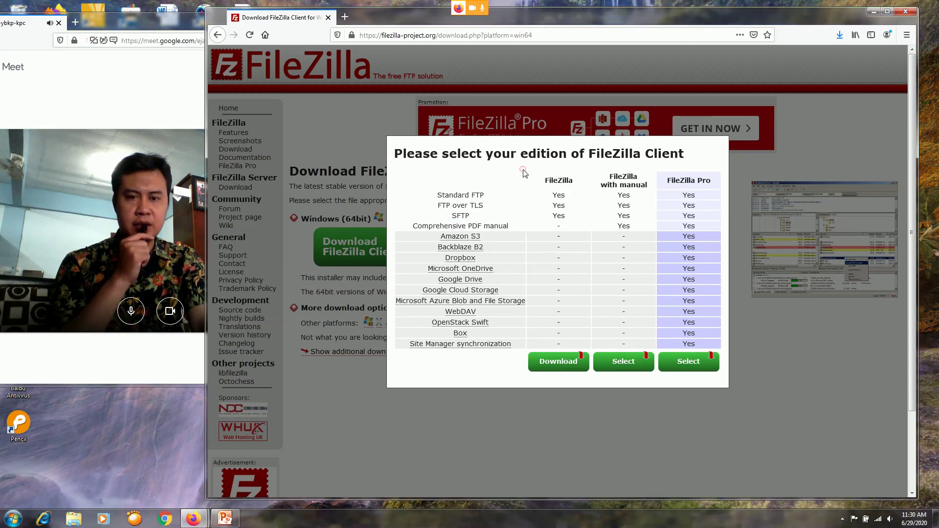
Download the basic FileZilla edition, saving FileZilla_3.48.1_win64_sponsored-setup.exe, and close the thank-you message
{"action": "left_click", "coordinate": [561, 366]}
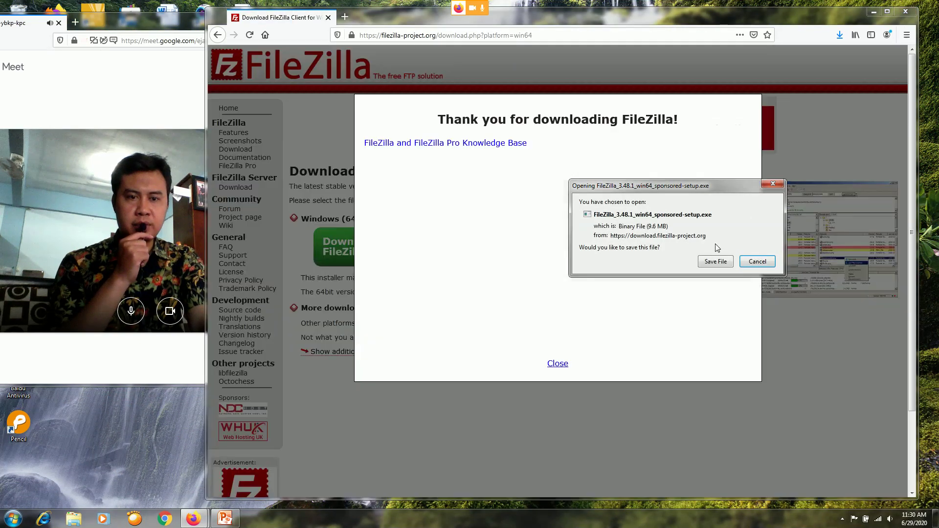
{"action": "left_click", "coordinate": [713, 264]}
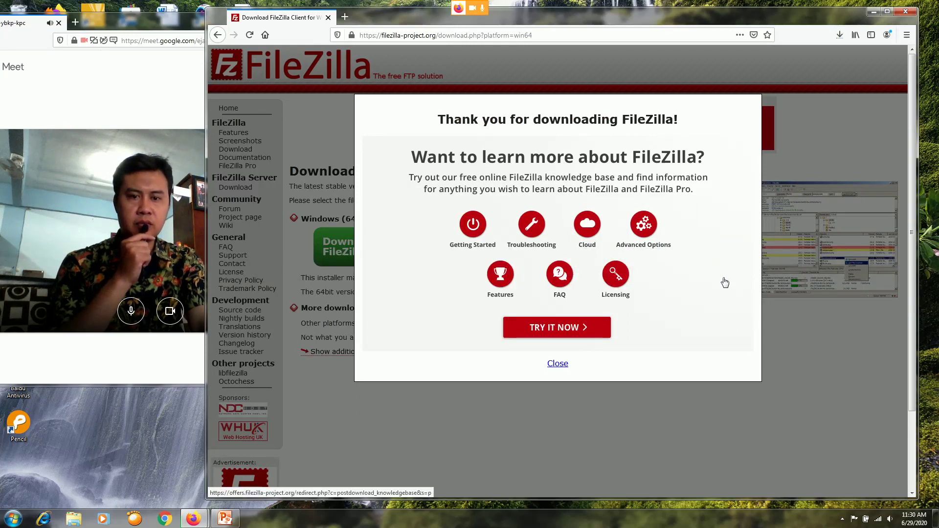
{"action": "left_click", "coordinate": [557, 364]}
Check the download progress of the FileZilla setup file in the browser's download list
{"action": "left_click", "coordinate": [839, 35]}
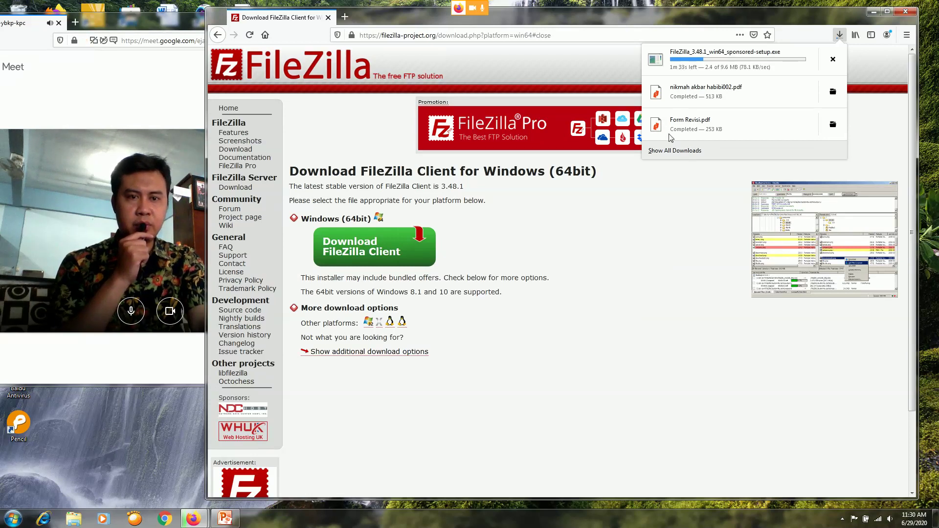
{"action": "left_click", "coordinate": [617, 384]}
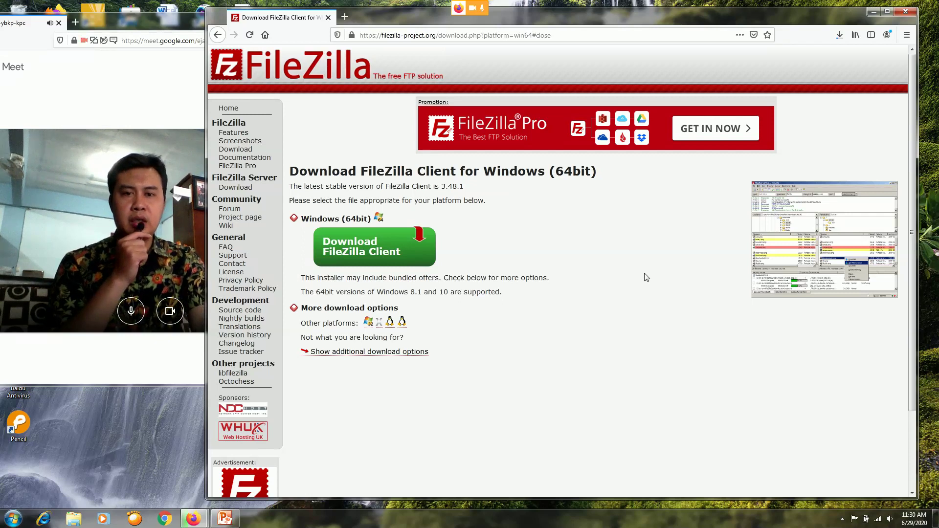
{"action": "scroll", "coordinate": [609, 274], "scroll_direction": "down", "scroll_amount": 3}
{"action": "scroll", "coordinate": [606, 274], "scroll_direction": "up", "scroll_amount": 3}
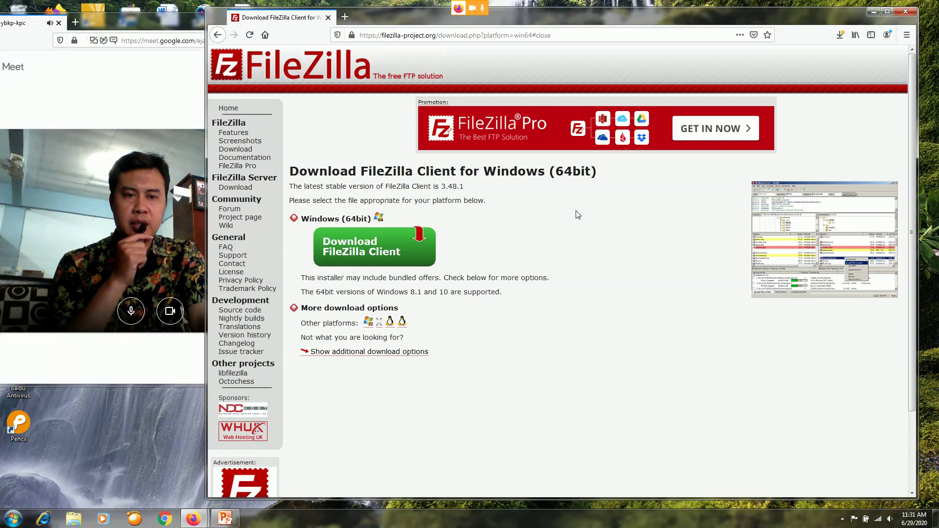
Retry the download of FileZilla_3.48.1_win64_sponsored-setup.exe and close the download list
{"action": "left_click", "coordinate": [839, 37]}
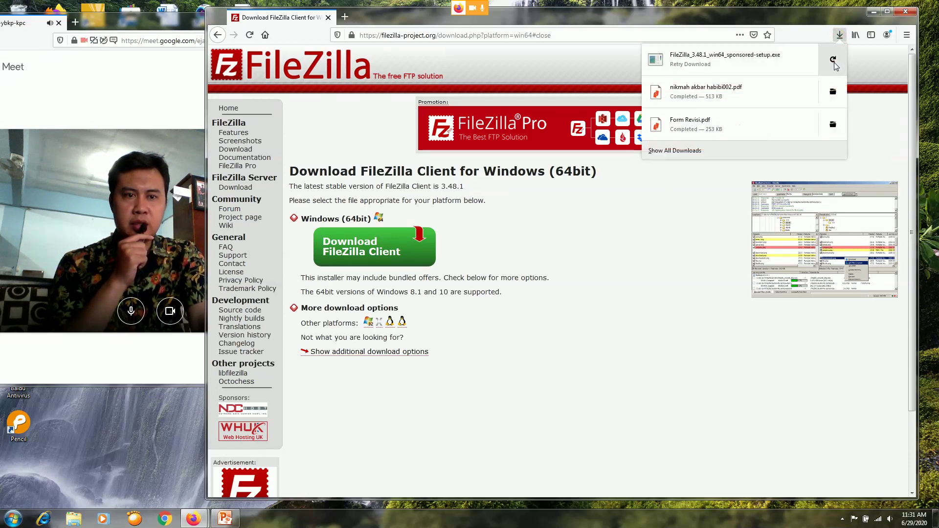
{"action": "left_click", "coordinate": [833, 59]}
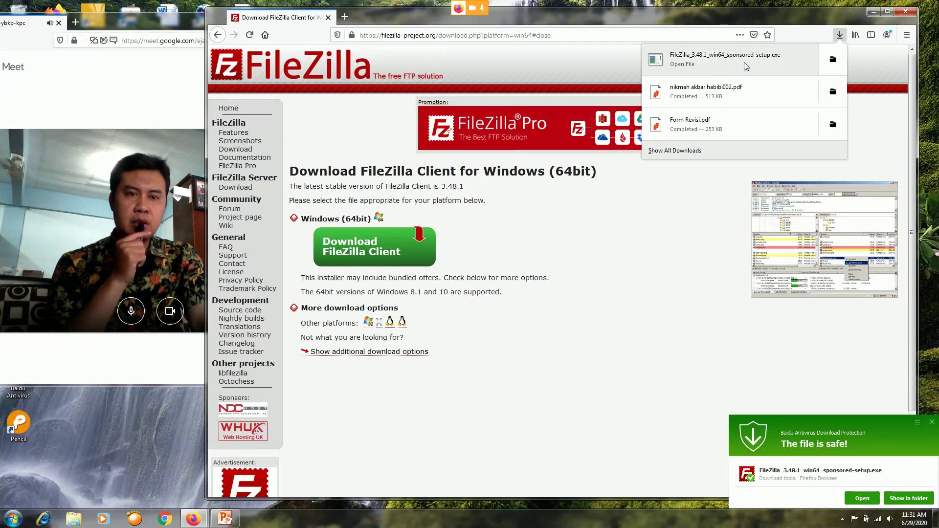
{"action": "left_click", "coordinate": [637, 286]}
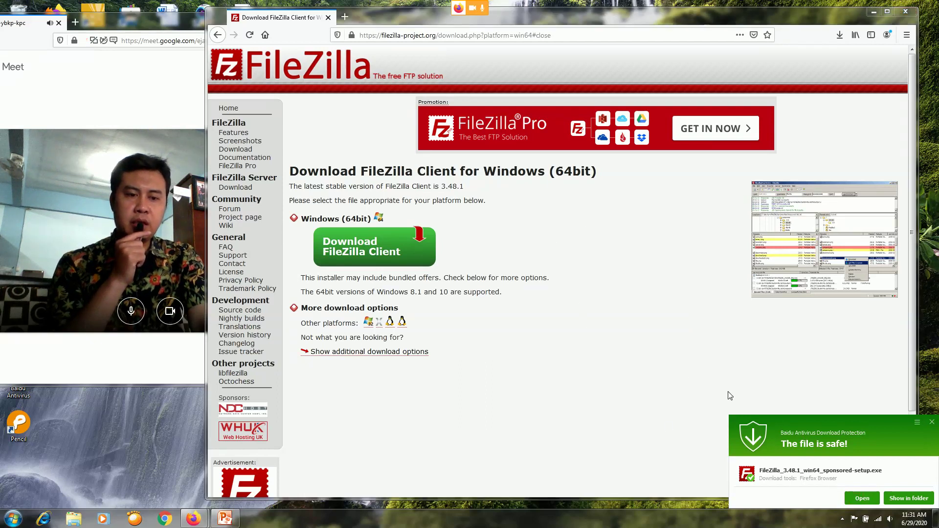
Run the downloaded FileZilla installer and accept its license agreement and privacy policy
{"action": "left_click", "coordinate": [862, 497]}
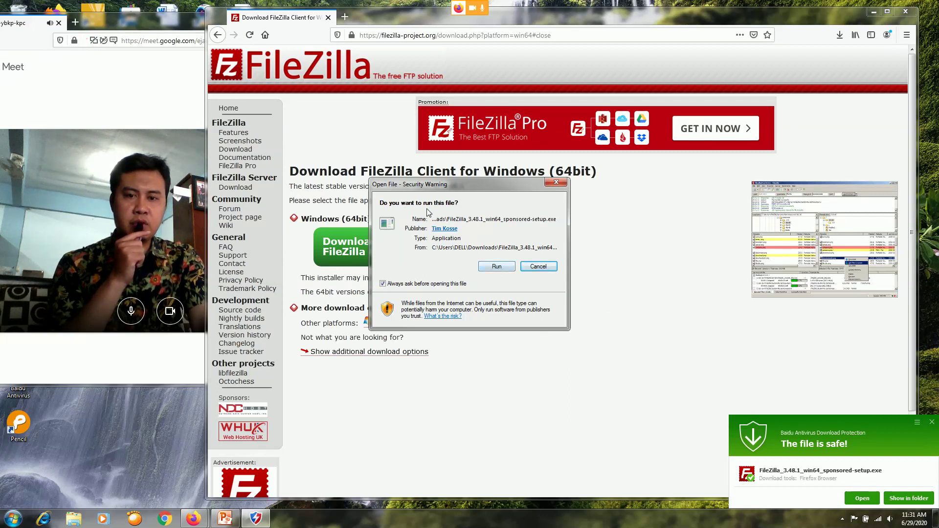
{"action": "left_click", "coordinate": [496, 267]}
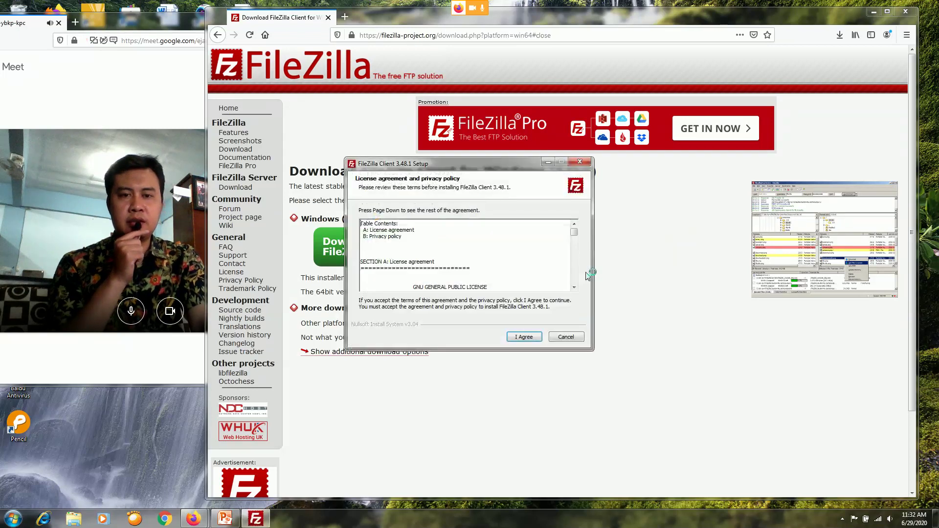
{"action": "left_click", "coordinate": [525, 337]}
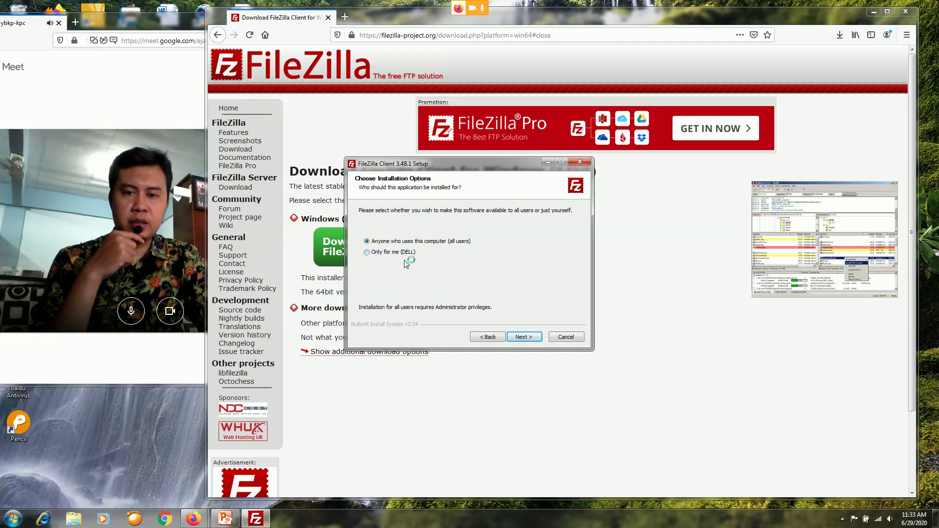
Set FileZilla to be installed for anyone who uses this computer (all users) and continue to the components
{"action": "left_click", "coordinate": [370, 254]}
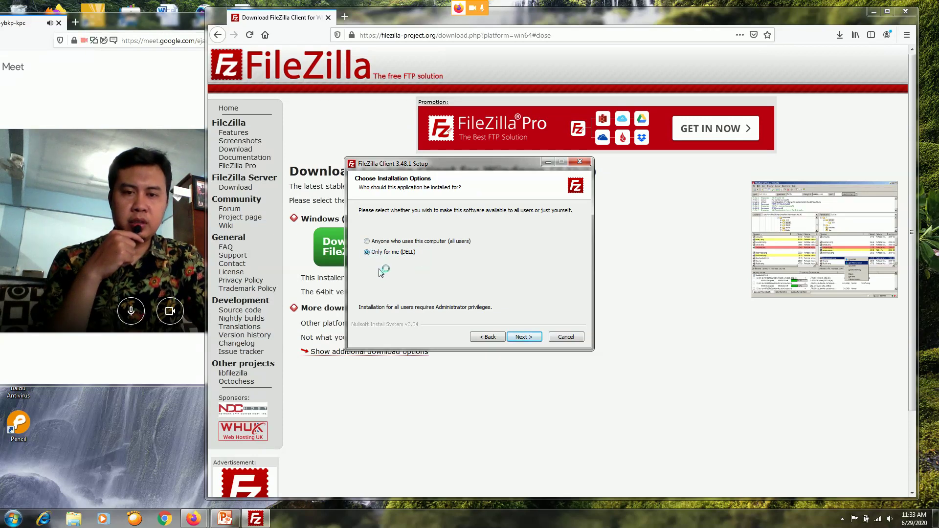
{"action": "left_click", "coordinate": [367, 242]}
{"action": "left_click", "coordinate": [524, 337]}
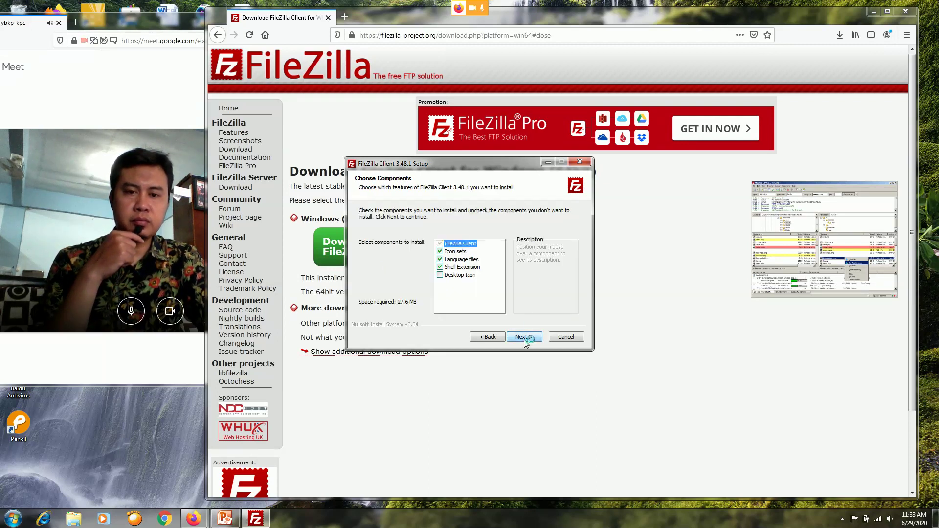
Include the Desktop Icon component and keep the default install location and Start Menu folder
{"action": "left_click", "coordinate": [440, 275]}
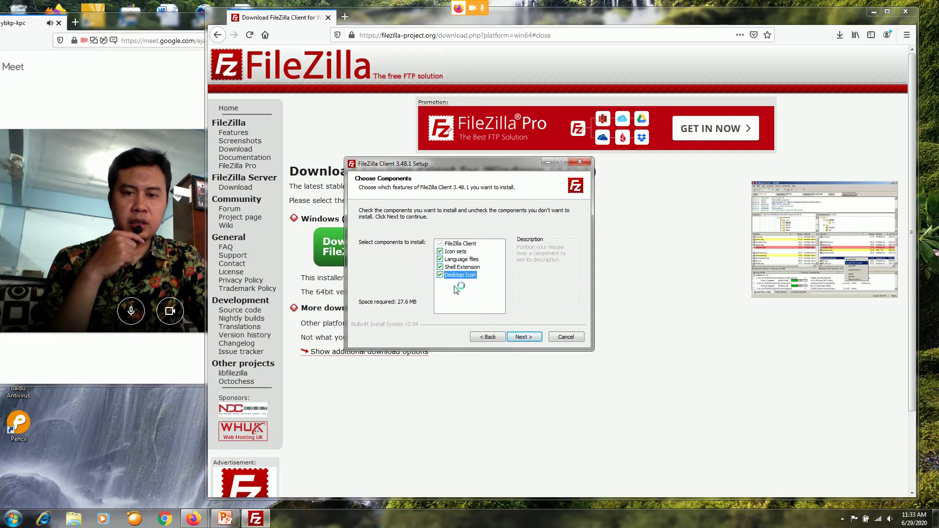
{"action": "left_click", "coordinate": [523, 336]}
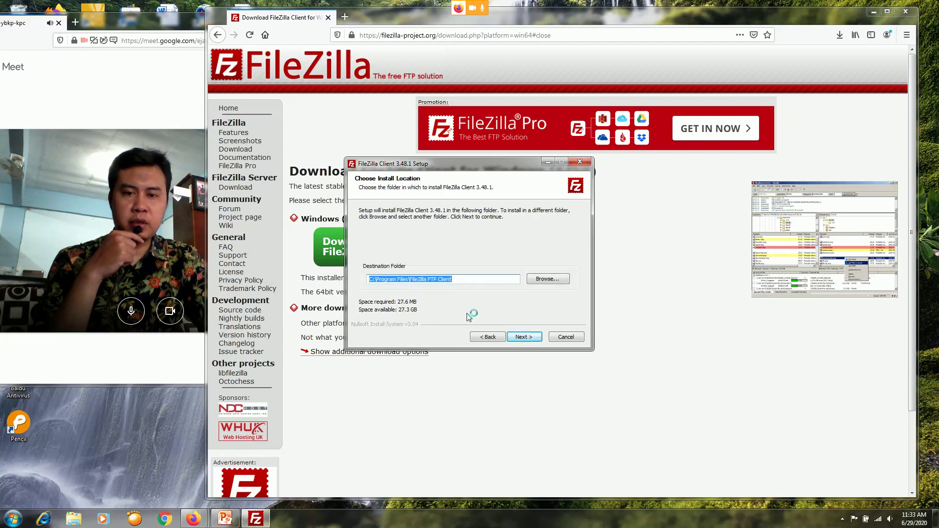
{"action": "left_click", "coordinate": [529, 337]}
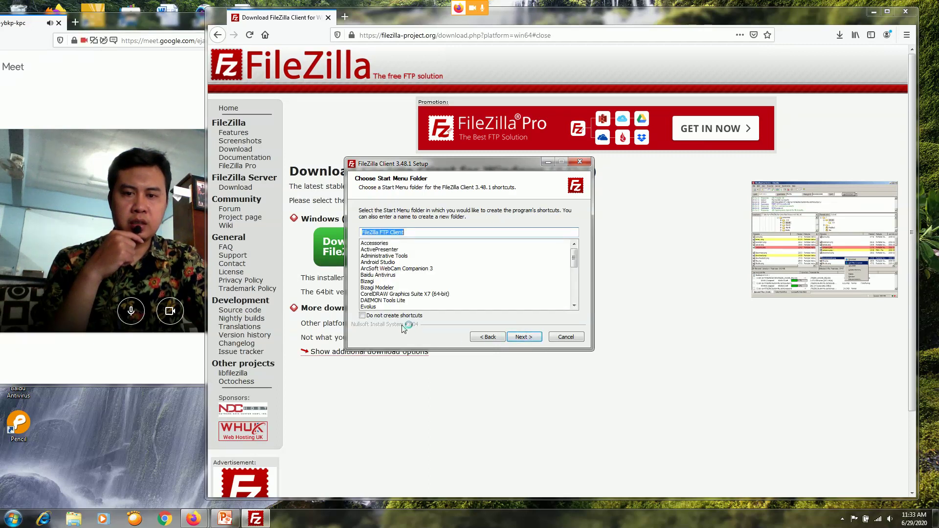
{"action": "left_click", "coordinate": [522, 337]}
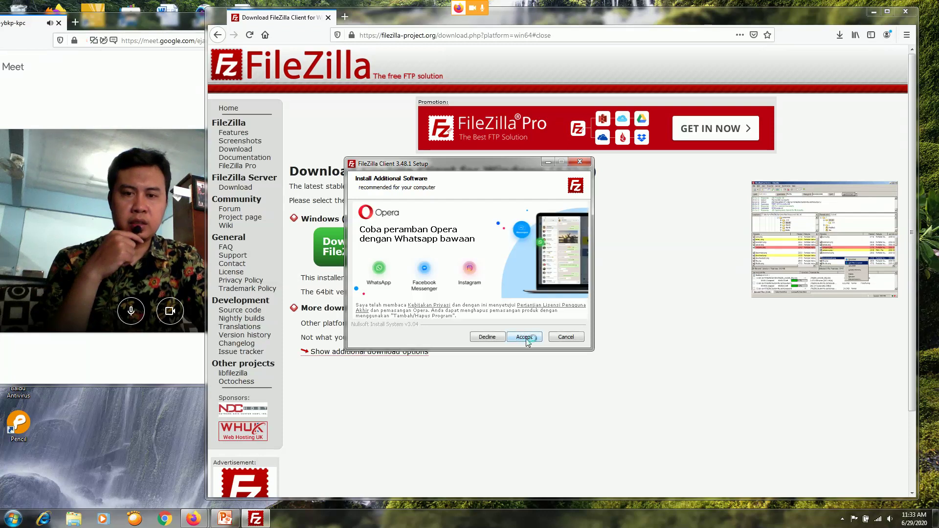
Accept the additional Opera browser offer and finish the setup with Start FileZilla now enabled
{"action": "left_click", "coordinate": [527, 338]}
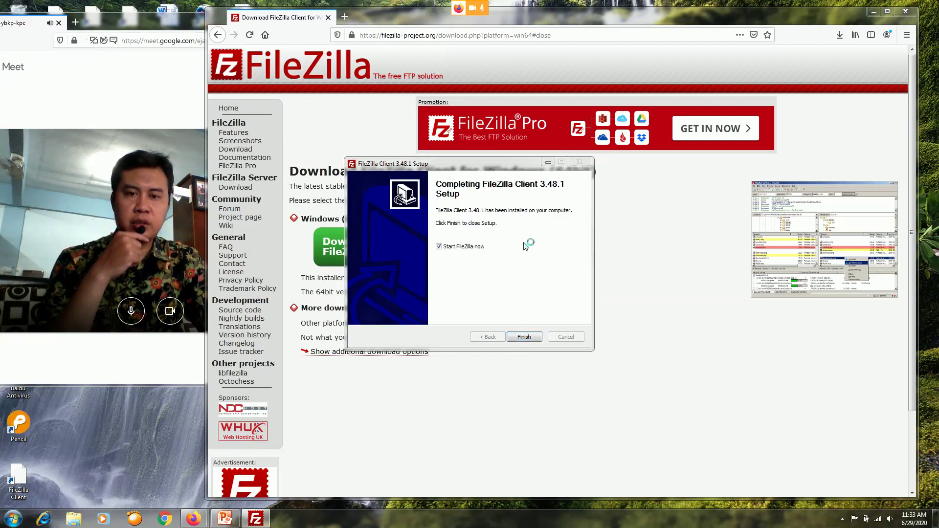
{"action": "left_click", "coordinate": [500, 164]}
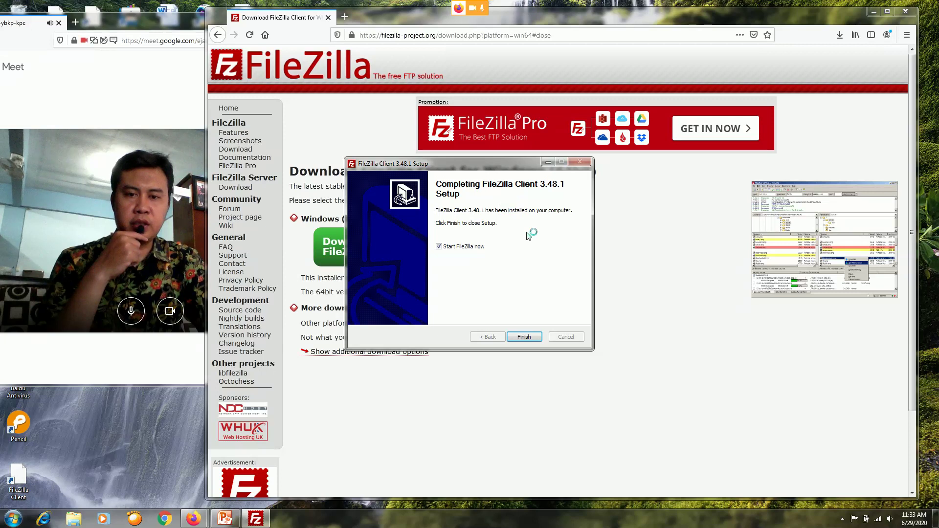
{"action": "left_click", "coordinate": [526, 339]}
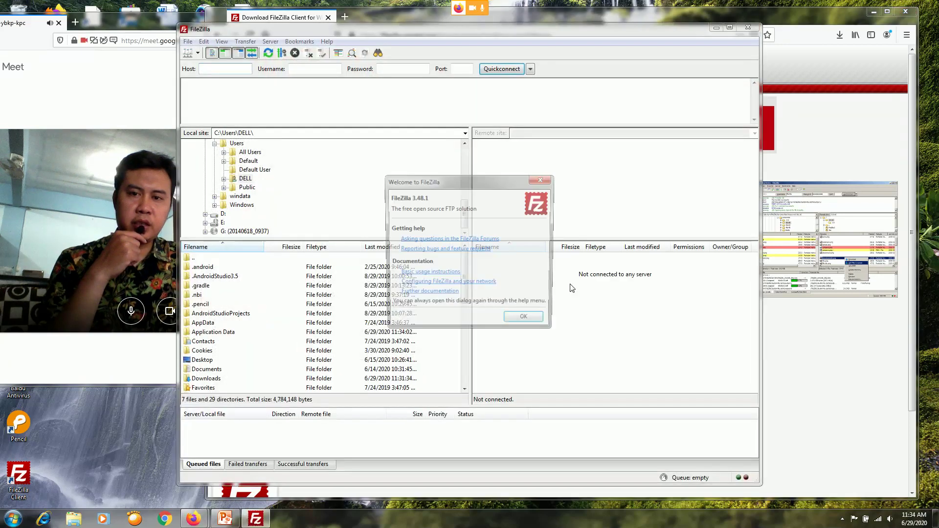
Dismiss the Welcome to FileZilla dialog and minimize the browser so the FileZilla window stands alone over the desktop
{"action": "left_click", "coordinate": [527, 321]}
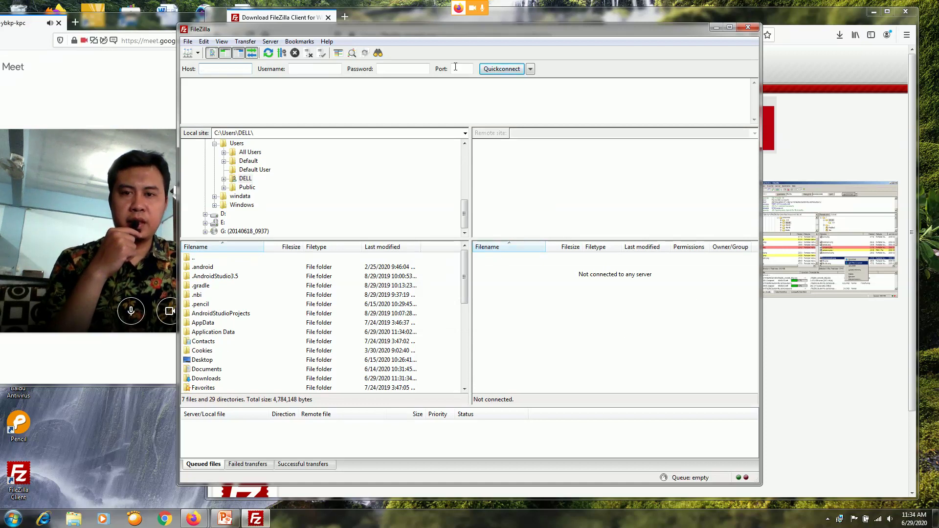
{"action": "mouse_move", "coordinate": [450, 28]}
{"action": "left_mouse_down"}
{"action": "mouse_move", "coordinate": [453, 49]}
{"action": "mouse_move", "coordinate": [462, 42]}
{"action": "left_mouse_up"}
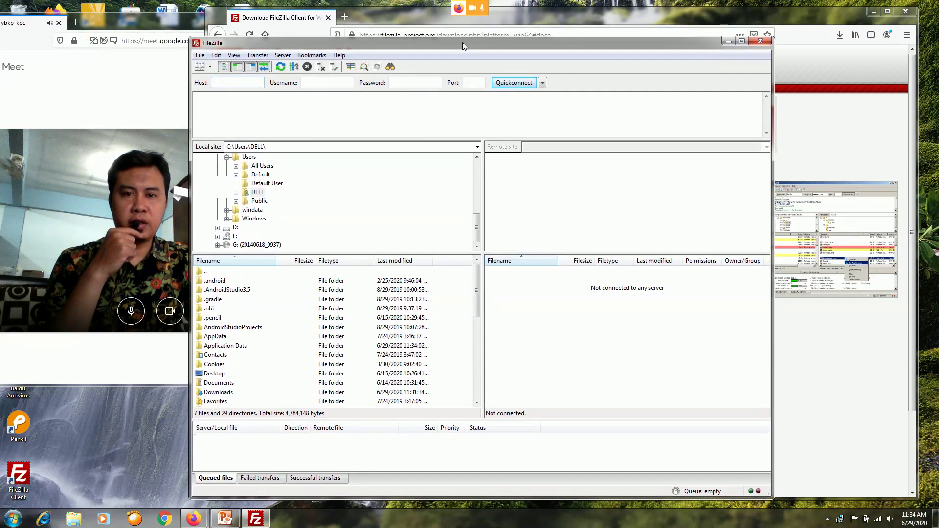
{"action": "left_click", "coordinate": [871, 13]}
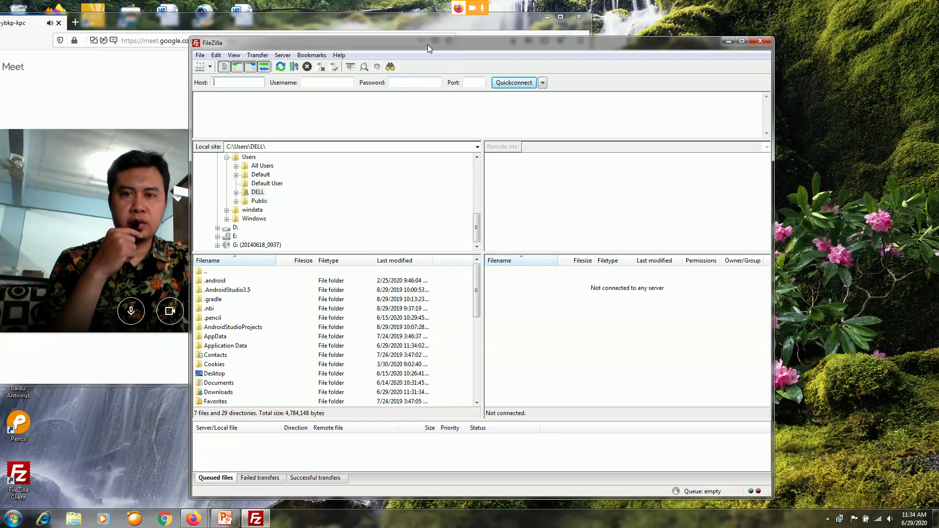
{"action": "left_click_drag", "start_coordinate": [428, 48], "coordinate": [424, 35]}
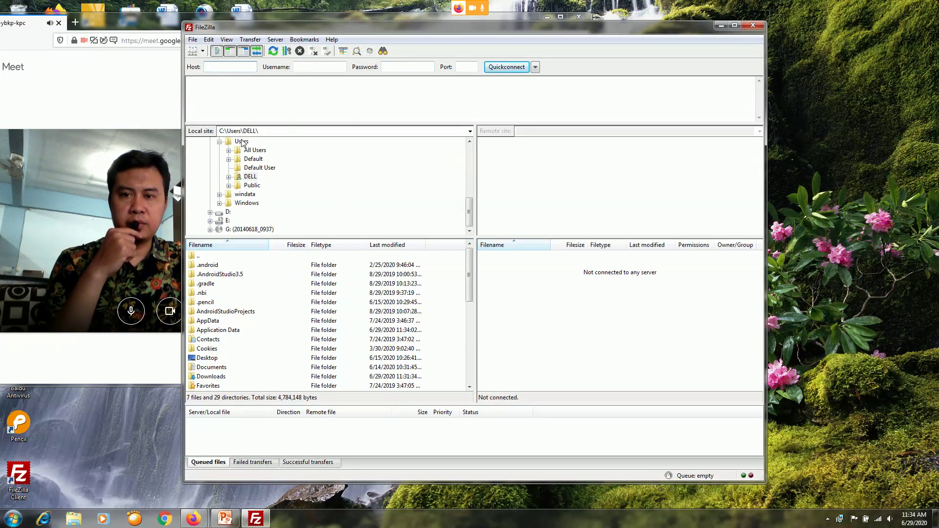
Collapse the Users folder in the local site tree and examine the Host, Username, Password and Port connection fields
{"action": "left_click", "coordinate": [219, 141]}
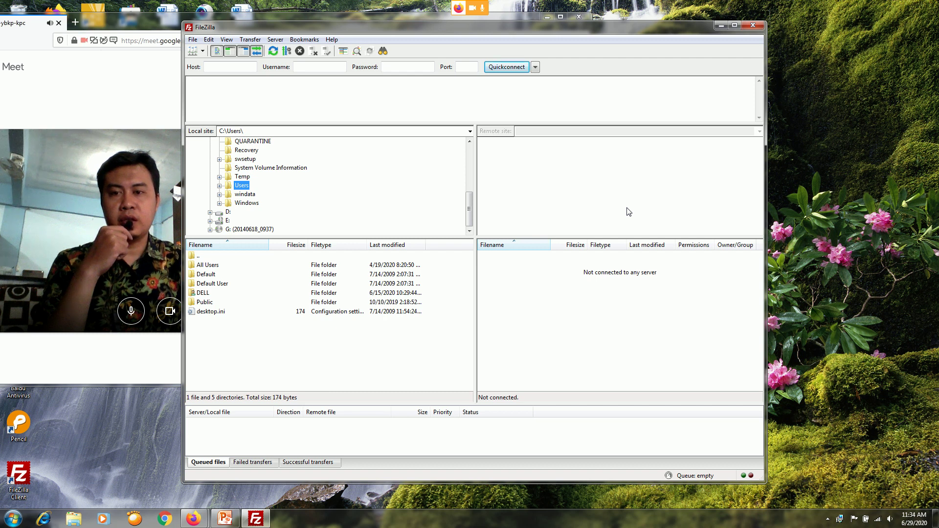
{"action": "left_click", "coordinate": [234, 69]}
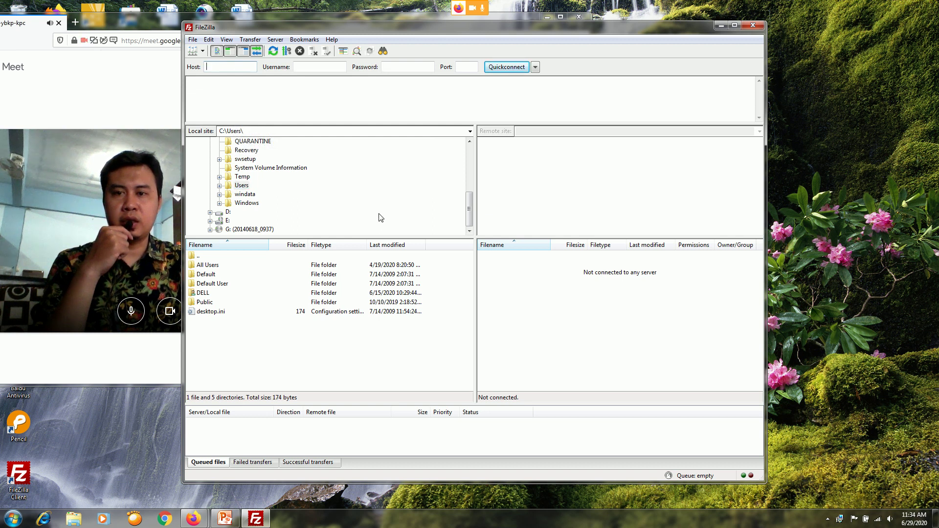
{"action": "left_click", "coordinate": [387, 68]}
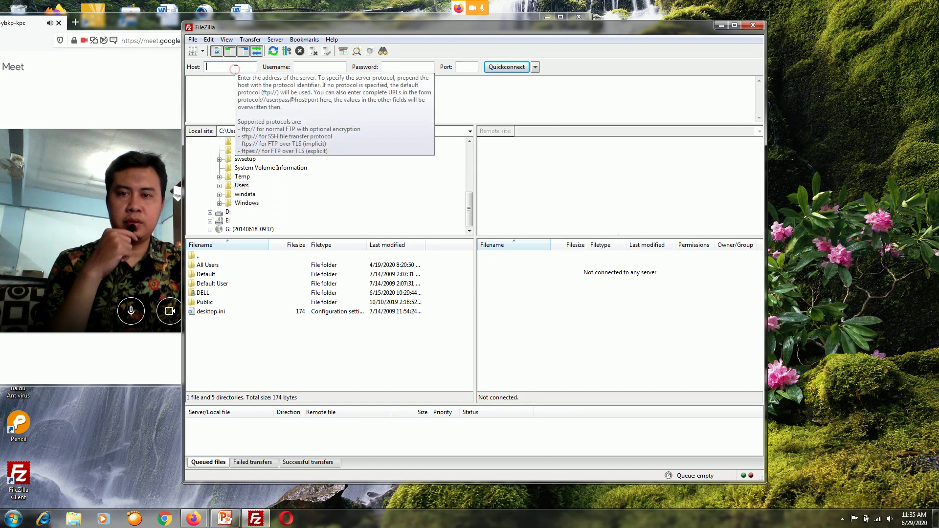
{"action": "left_click", "coordinate": [308, 67]}
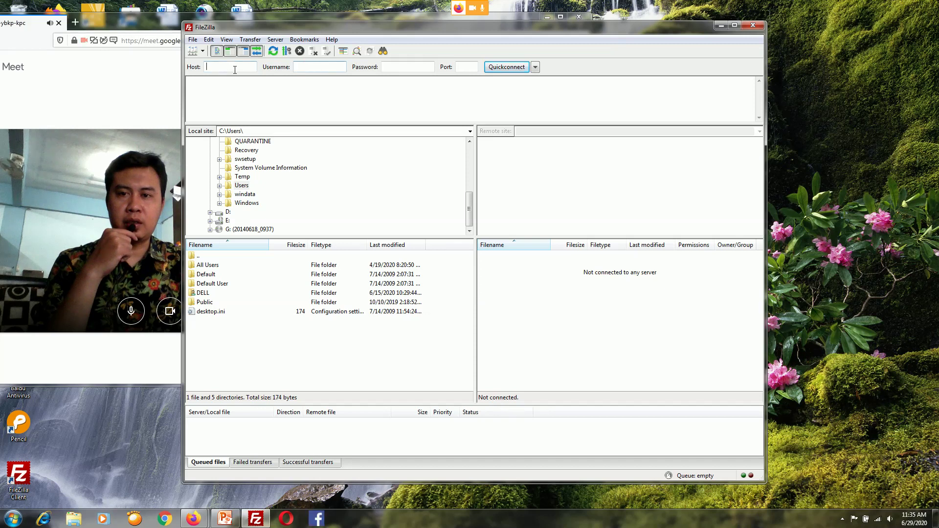
{"action": "left_click", "coordinate": [408, 68]}
{"action": "left_click", "coordinate": [466, 67]}
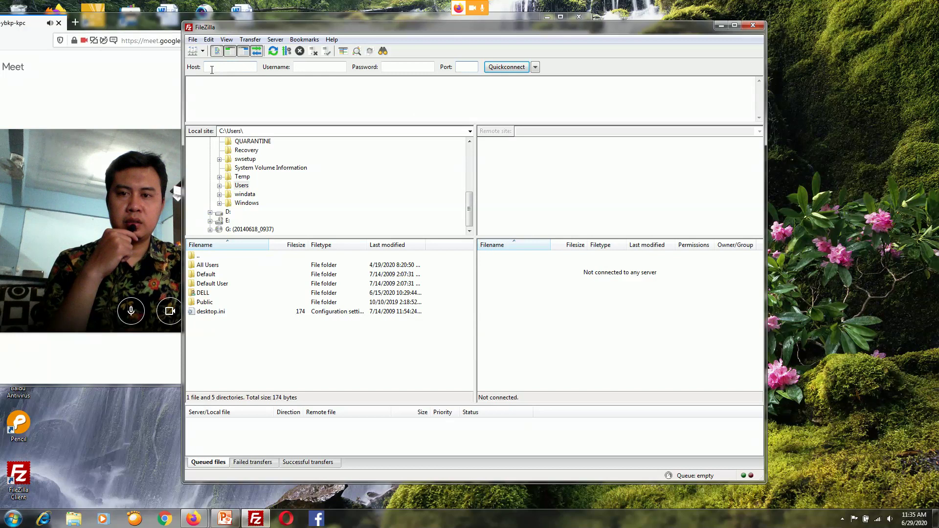
{"action": "left_click", "coordinate": [320, 69]}
{"action": "left_click", "coordinate": [469, 66]}
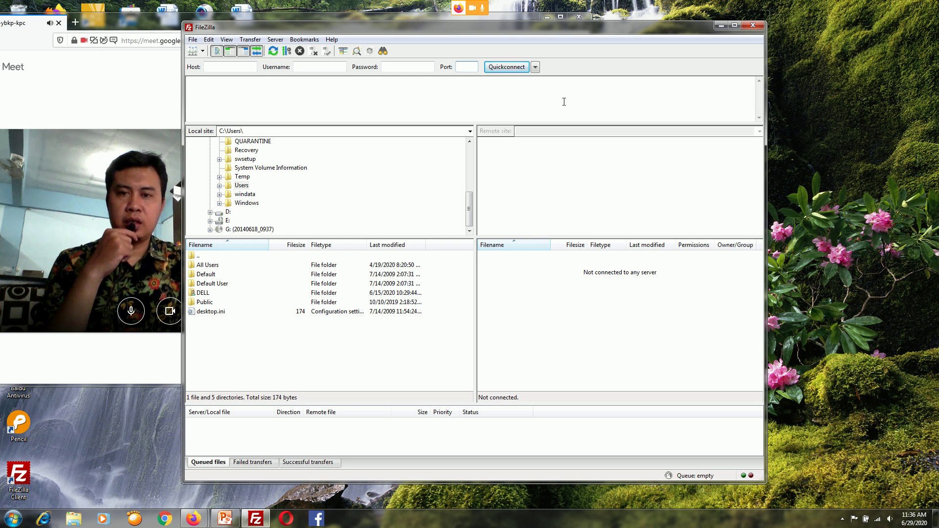
Switch to the PowerPoint presentation, go to slide 6 and review its FTP preparation items: Hosting, File website, Internet and FTP filezila
{"action": "left_click", "coordinate": [238, 520]}
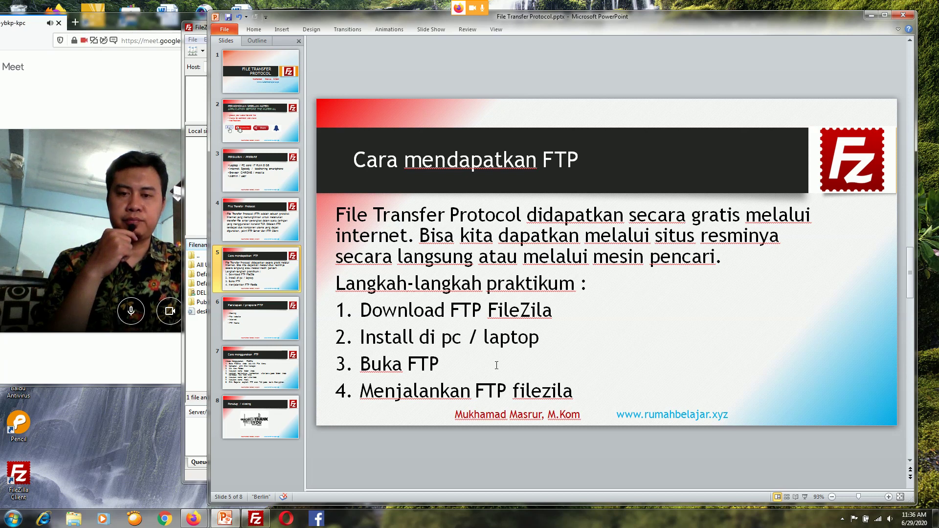
{"action": "left_click", "coordinate": [269, 331]}
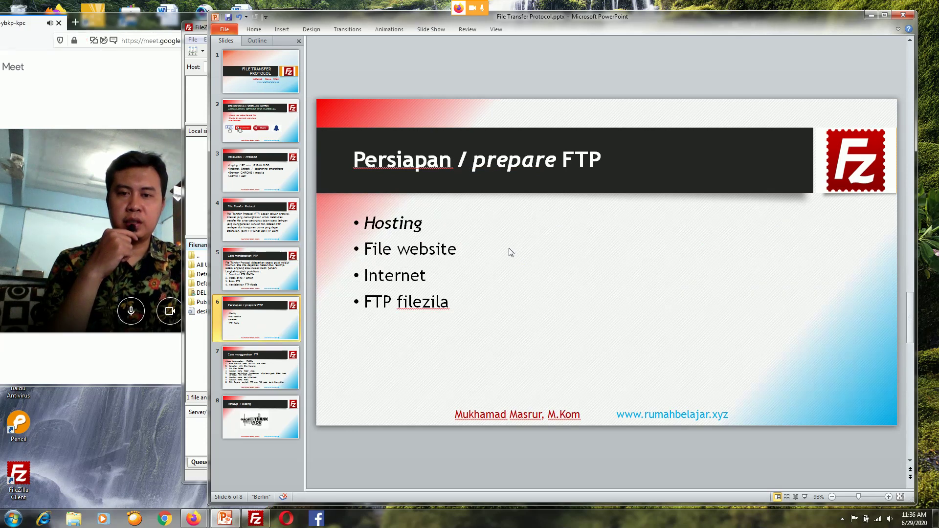
{"action": "double_click", "coordinate": [430, 222]}
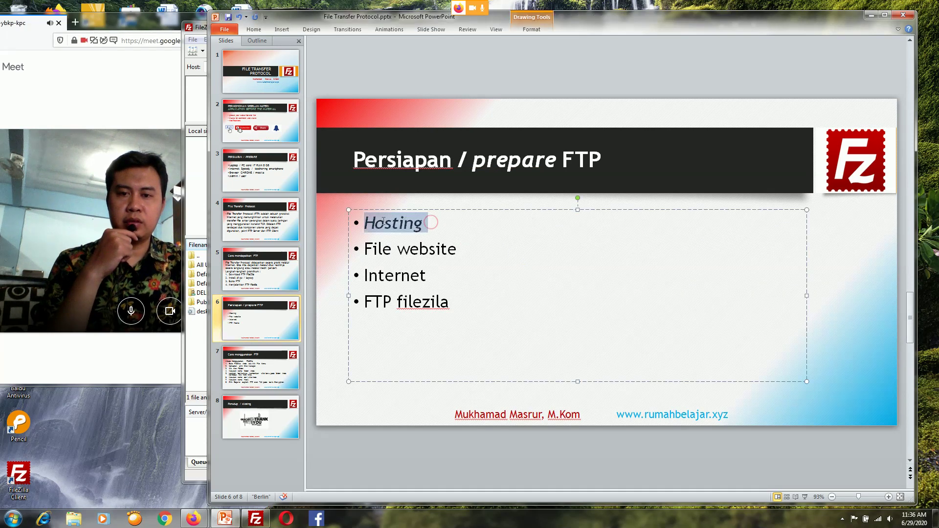
{"action": "key", "text": "ctrl+b"}
{"action": "left_click", "coordinate": [451, 249]}
{"action": "left_click_drag", "start_coordinate": [464, 249], "coordinate": [394, 250]}
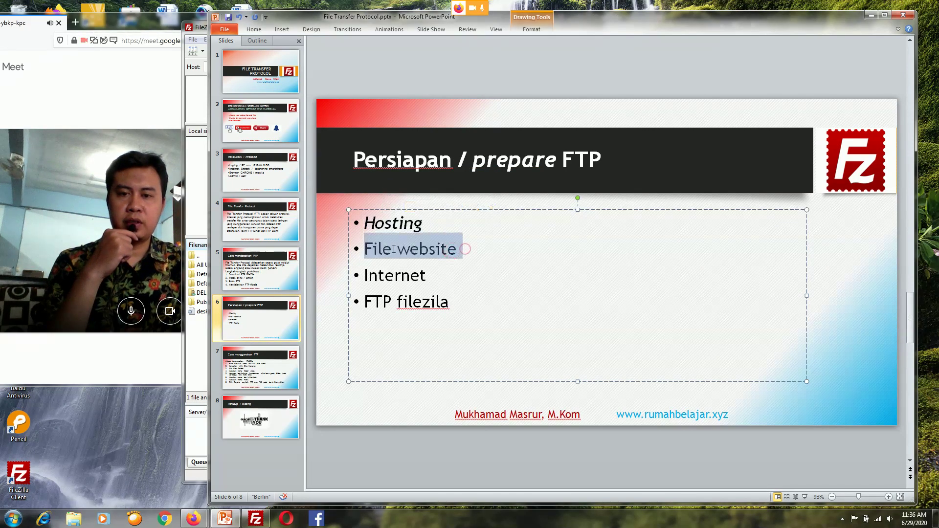
{"action": "left_click", "coordinate": [344, 347]}
{"action": "left_click_drag", "start_coordinate": [435, 276], "coordinate": [390, 278]}
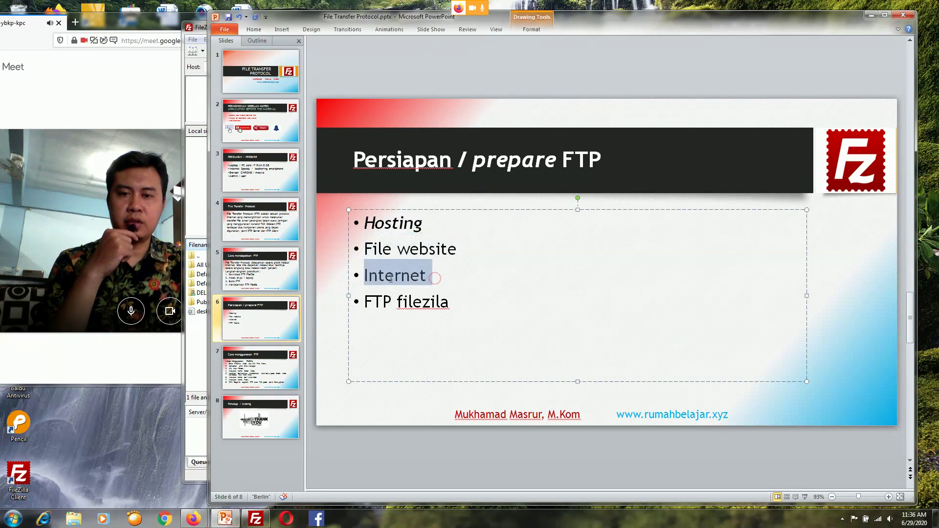
{"action": "left_click", "coordinate": [337, 338]}
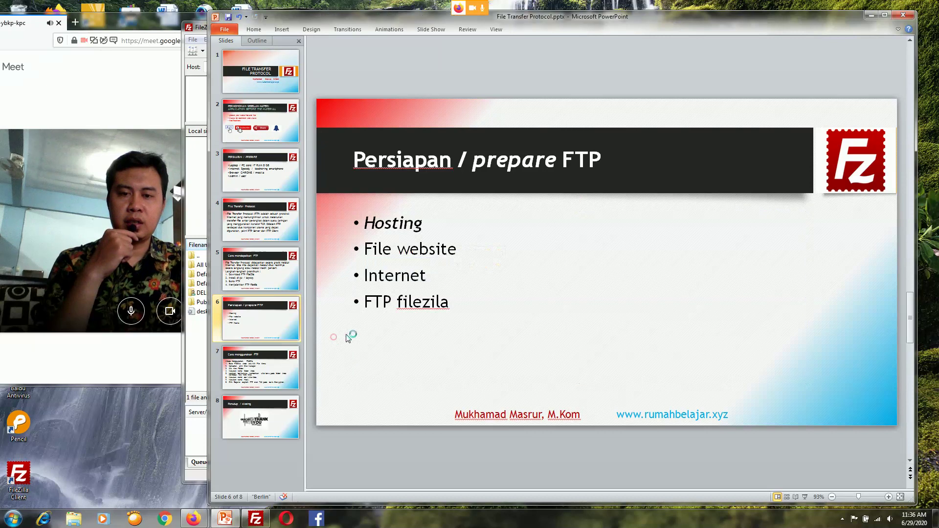
{"action": "left_click", "coordinate": [452, 304]}
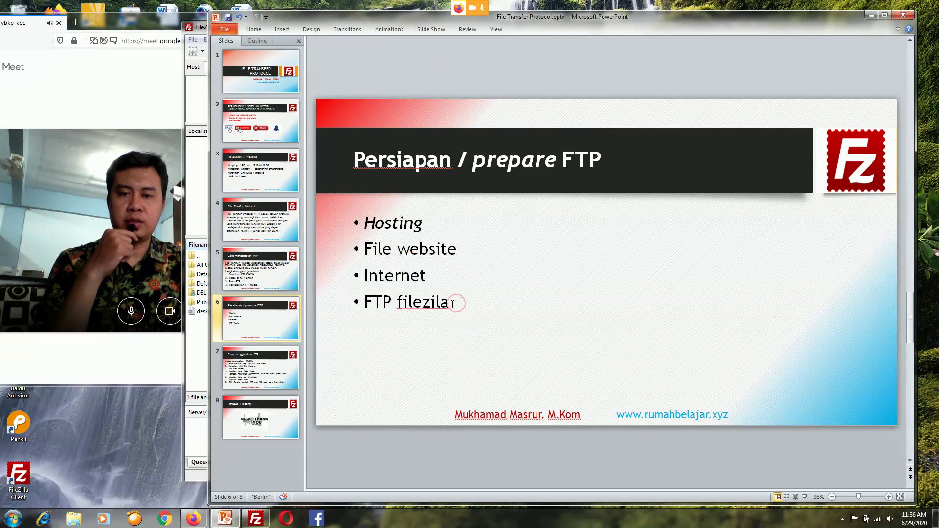